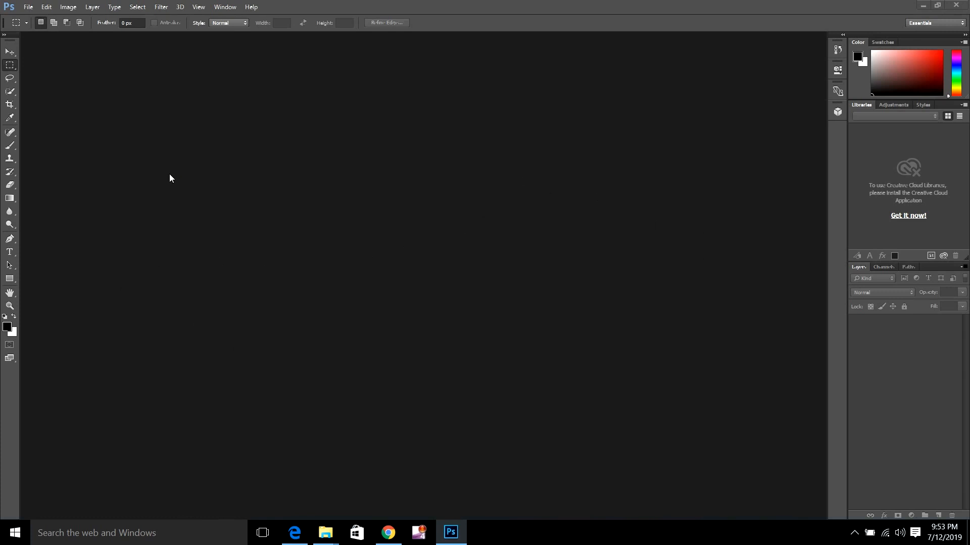
Create a new document with the U.S. Paper document type at Letter size, 8.5 x 11 inches and 300 pixels/inch.
left_click(28, 8)
left_click(38, 22)
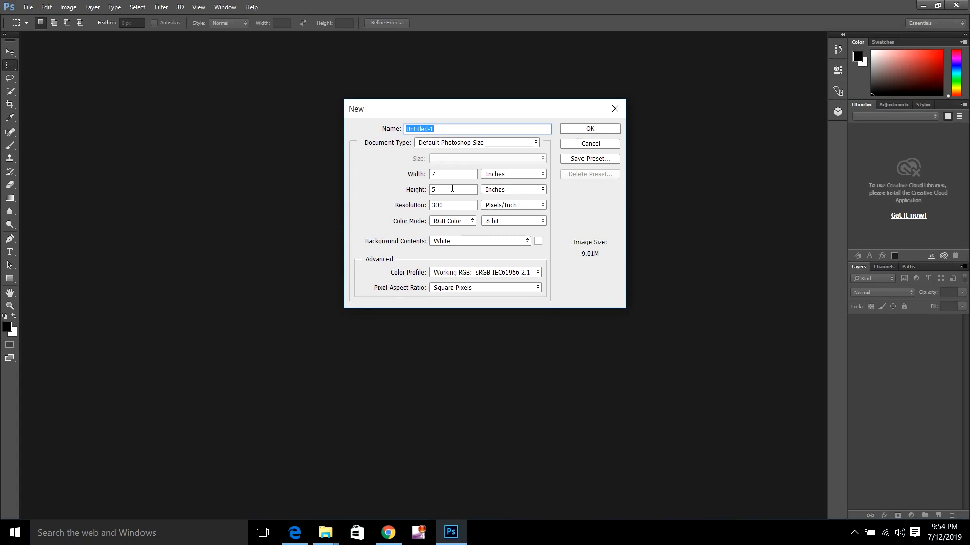
left_click(507, 145)
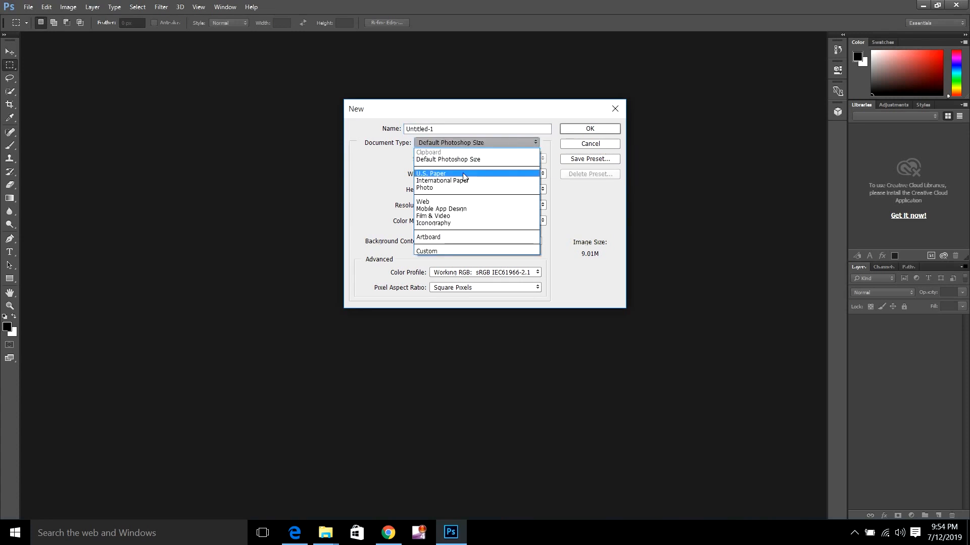
left_click(461, 174)
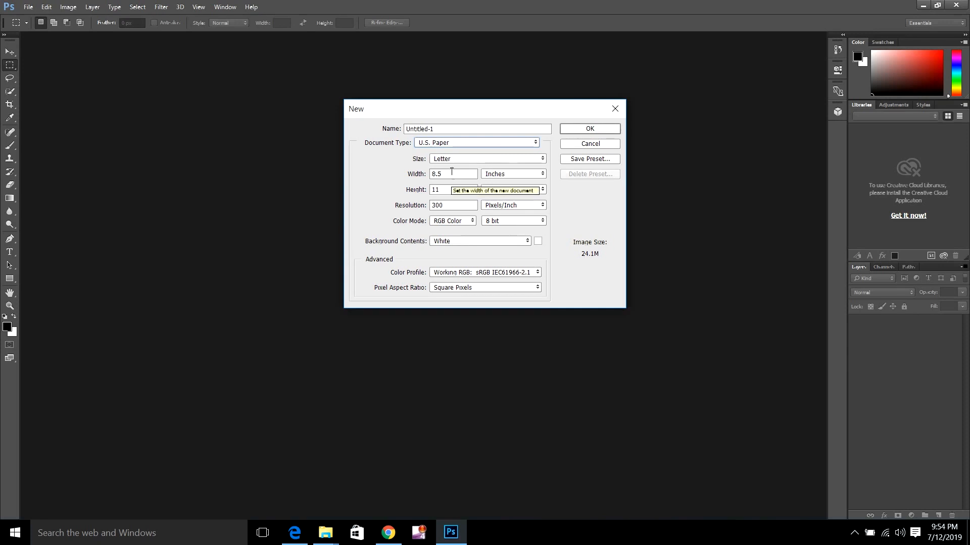
left_click_drag(436, 128, 381, 128)
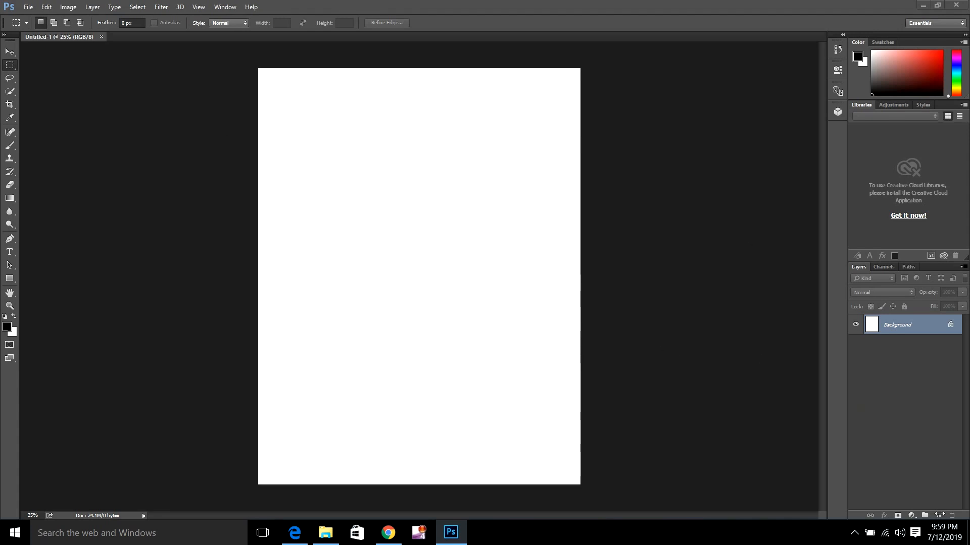
Add a new layer above the background and paint a large black letter S on it with a soft round 312 px brush.
left_click(940, 516)
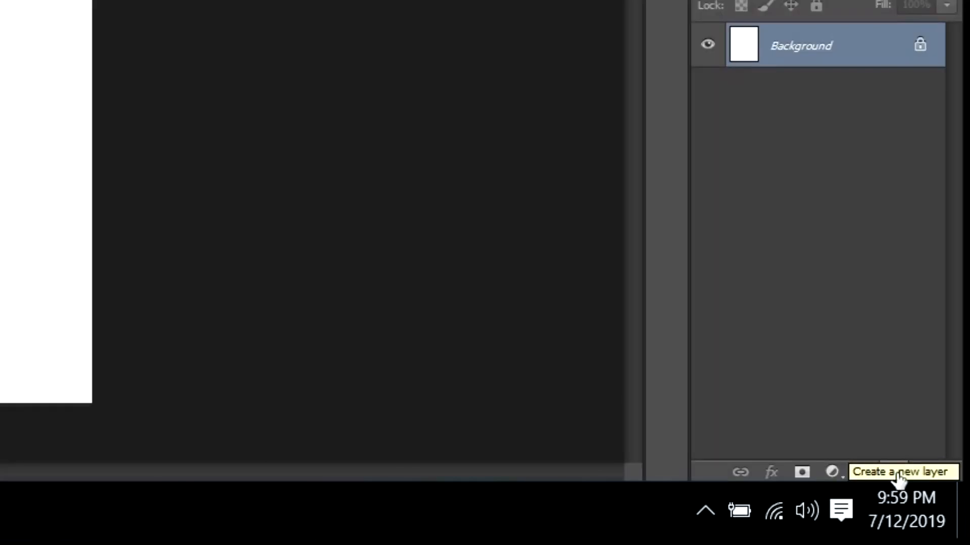
left_click(898, 478)
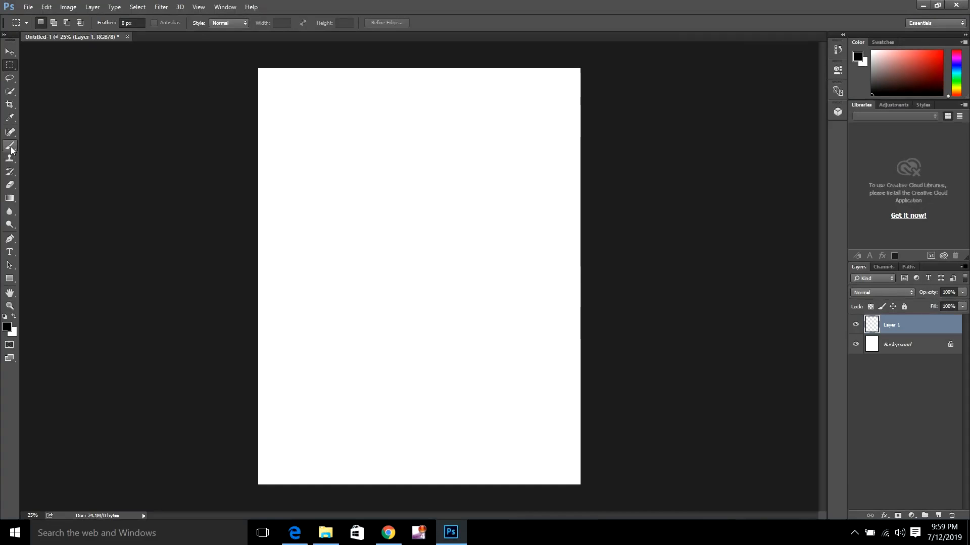
left_click(69, 172)
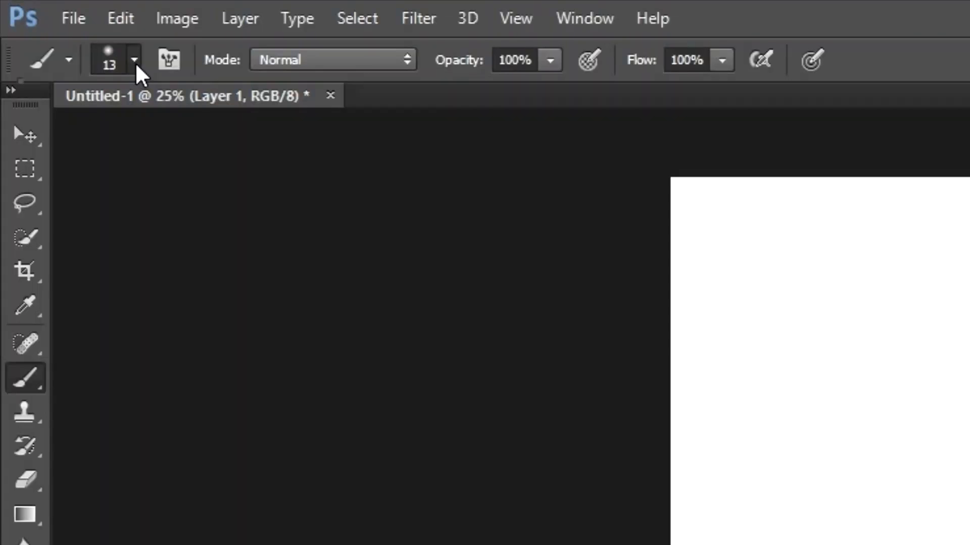
left_click(52, 26)
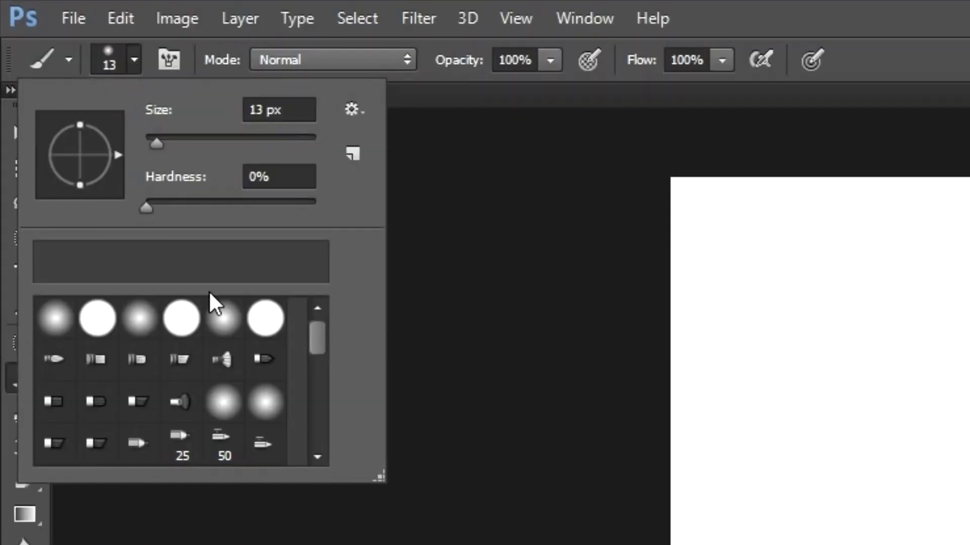
left_click(226, 328)
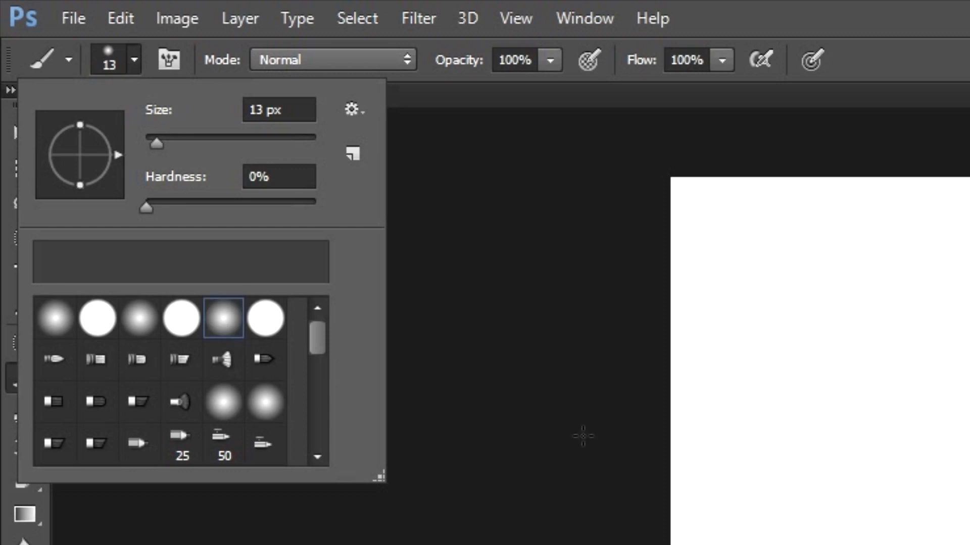
mouse_move(153, 150)
left_mouse_down()
mouse_move(230, 158)
mouse_move(280, 145)
left_mouse_up()
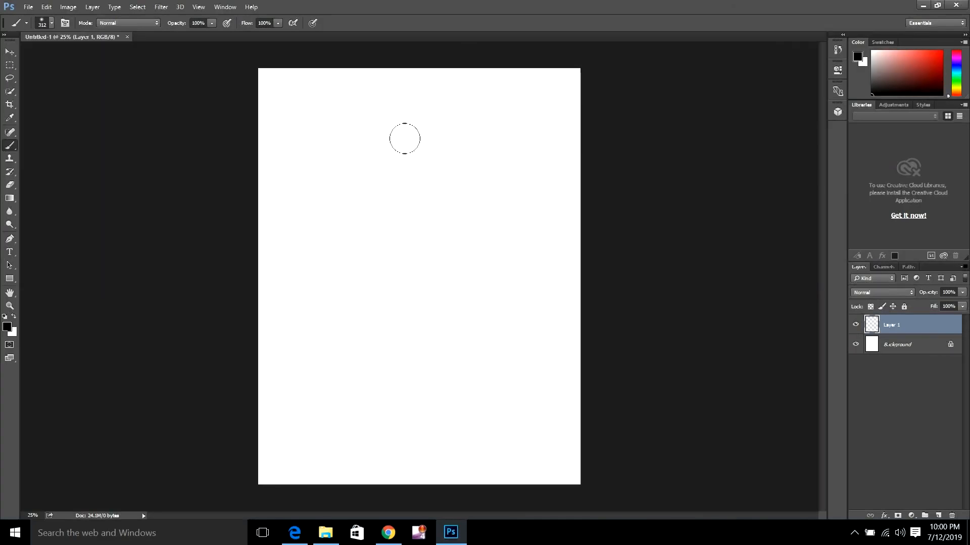
mouse_move(526, 124)
left_mouse_down()
mouse_move(338, 161)
mouse_move(316, 183)
mouse_move(315, 204)
left_mouse_up()
mouse_move(358, 251)
left_mouse_down()
mouse_move(477, 279)
mouse_move(504, 301)
mouse_move(519, 389)
mouse_move(503, 414)
mouse_move(464, 426)
mouse_move(316, 371)
left_mouse_up()
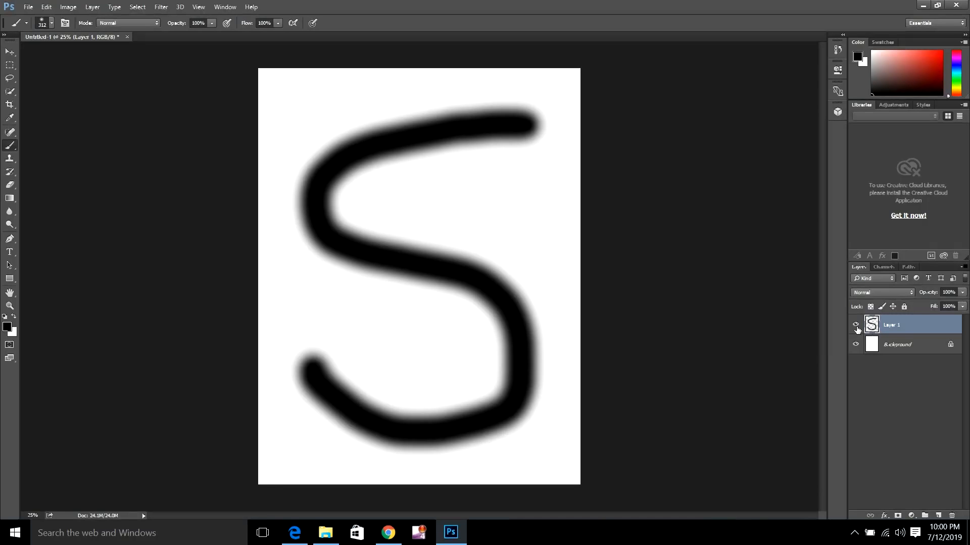
Toggle the visibility of Layer 1 off and on twice to check what it contributes to the image.
left_click(856, 326)
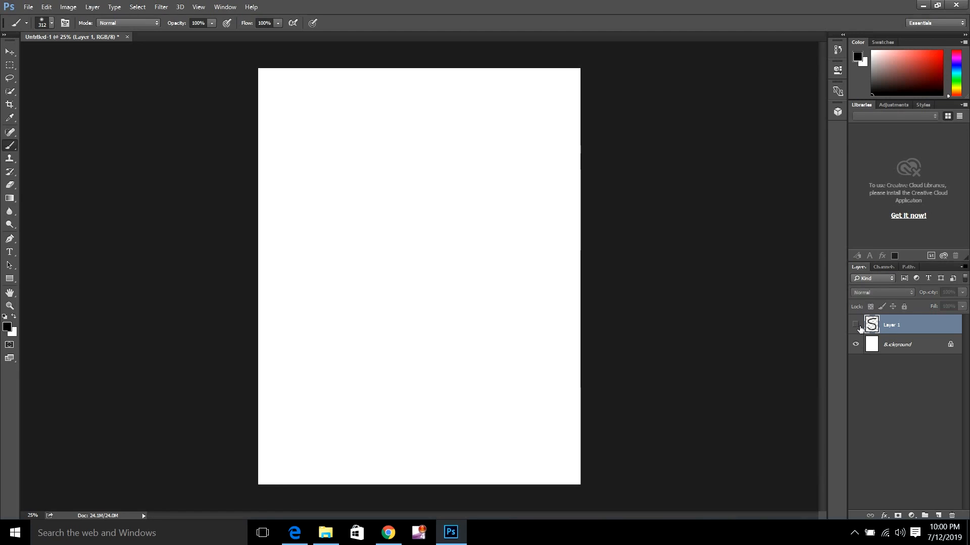
left_click(857, 326)
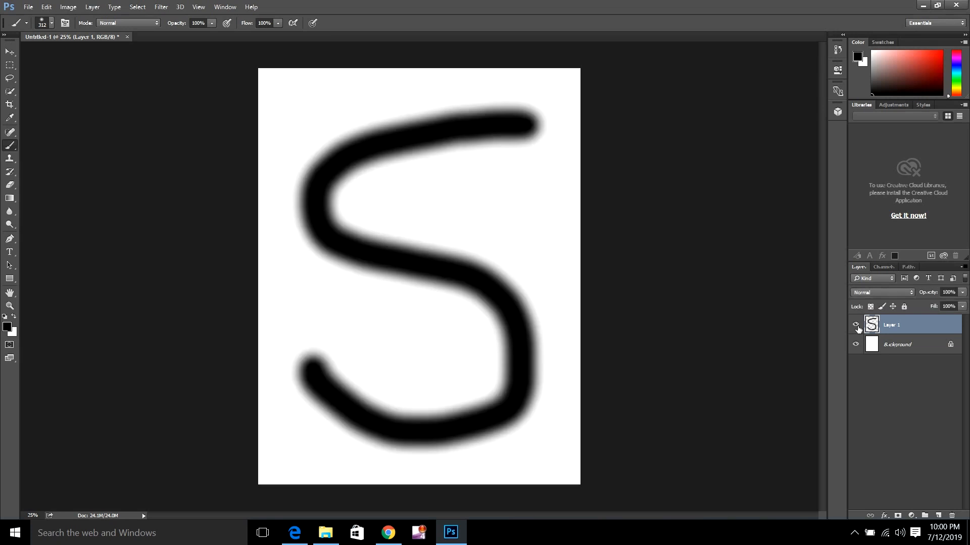
left_click(857, 328)
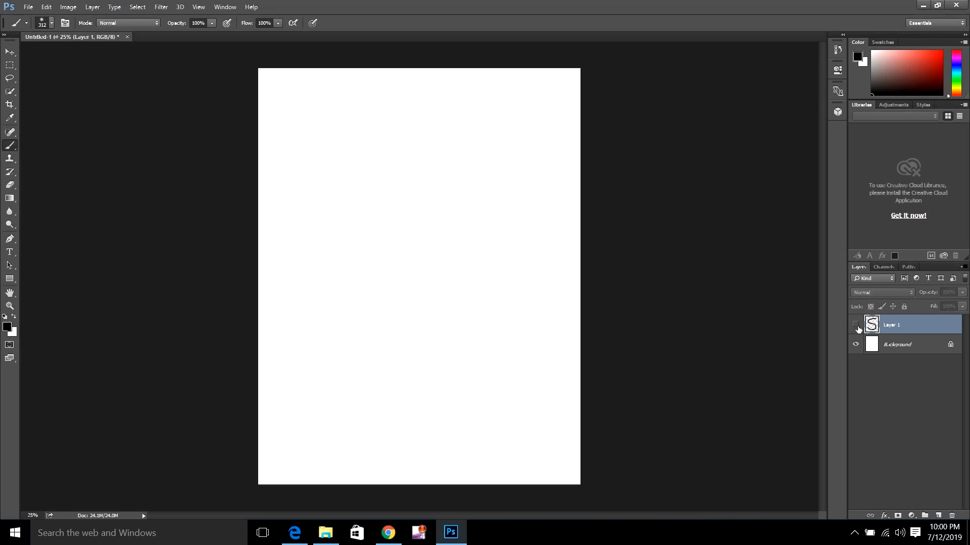
left_click(857, 327)
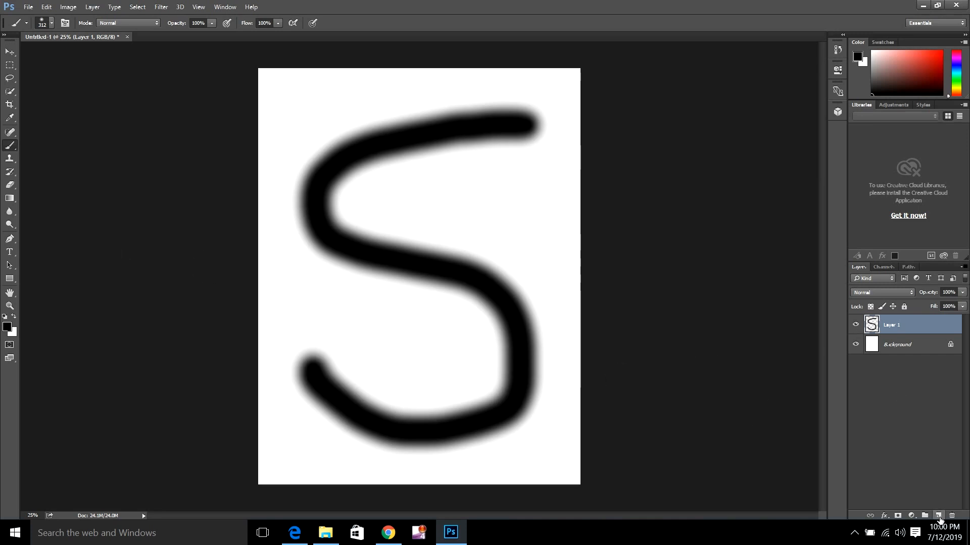
Add another new layer above Layer 1 and set the foreground color to bright red.
left_click(938, 517)
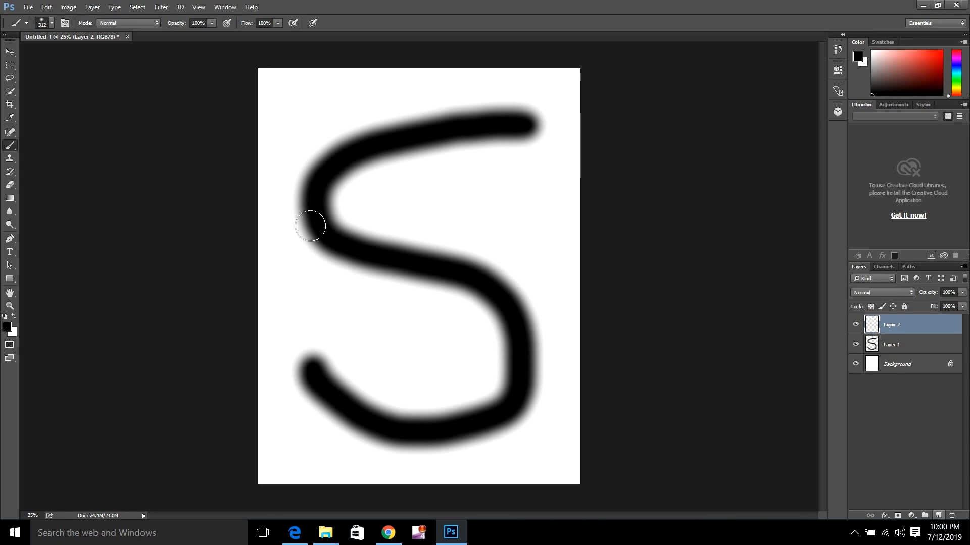
left_click(7, 327)
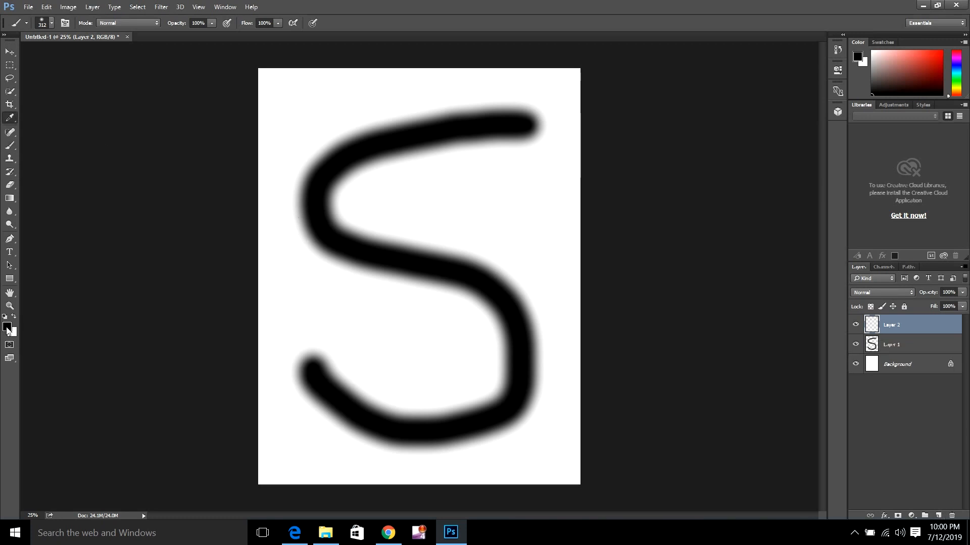
left_click(475, 139)
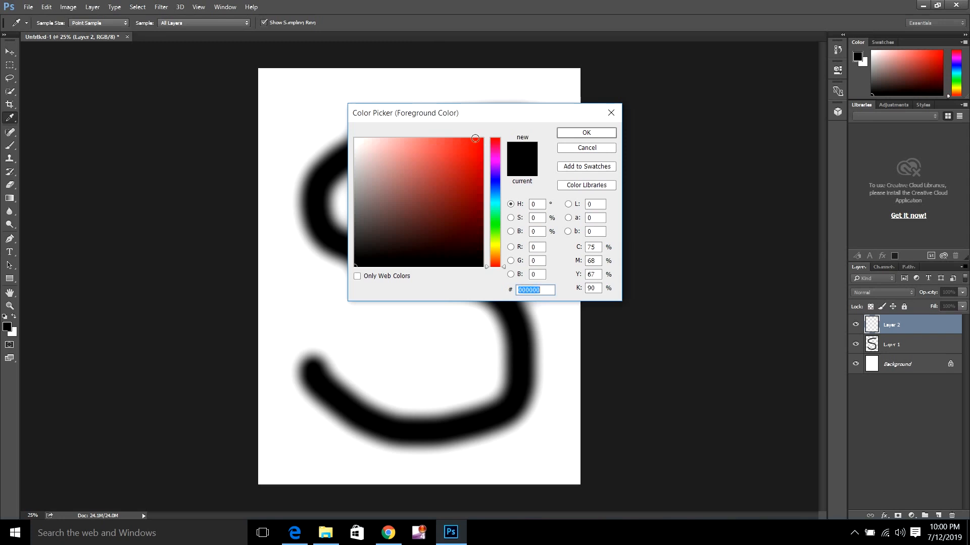
left_click(585, 133)
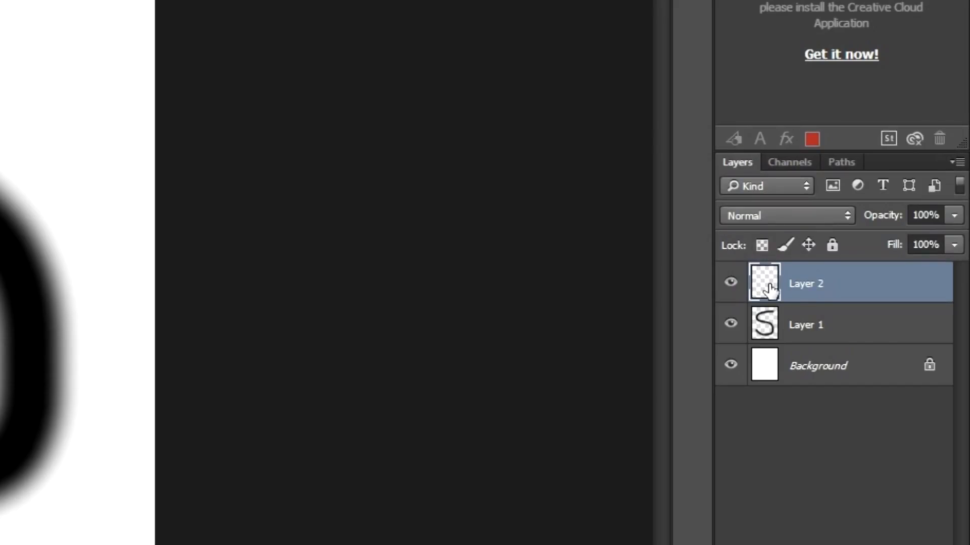
Paint two red loops on Layer 2, one along the upper curve of the S and one inside its lower curve.
left_click(836, 331)
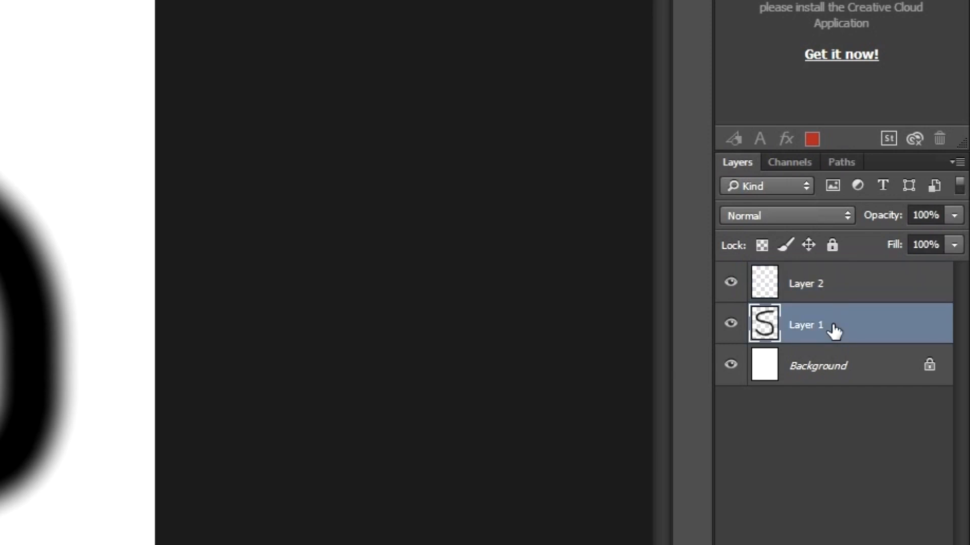
left_click(832, 280)
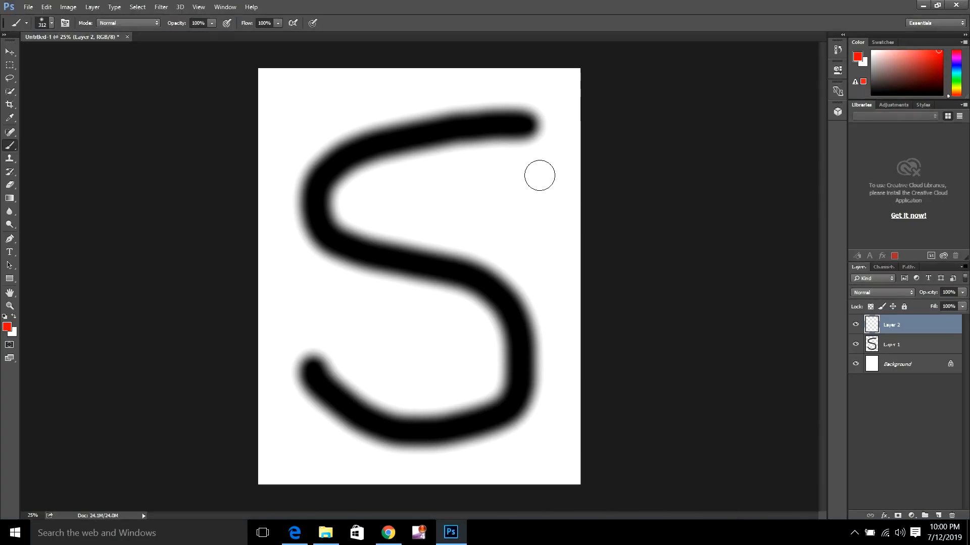
mouse_move(488, 122)
left_mouse_down()
mouse_move(400, 130)
mouse_move(311, 177)
left_mouse_up()
left_click_drag(324, 217, 411, 232)
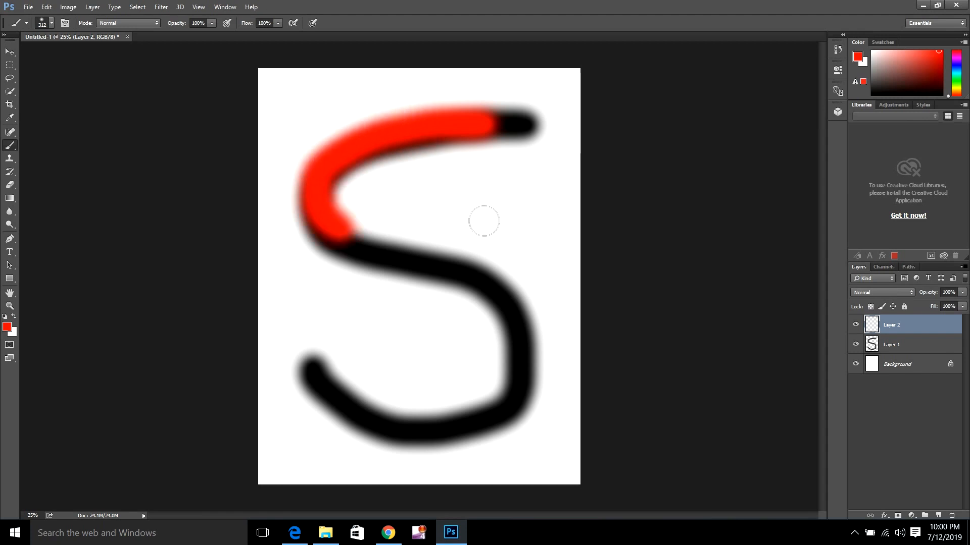
left_click_drag(493, 169, 417, 237)
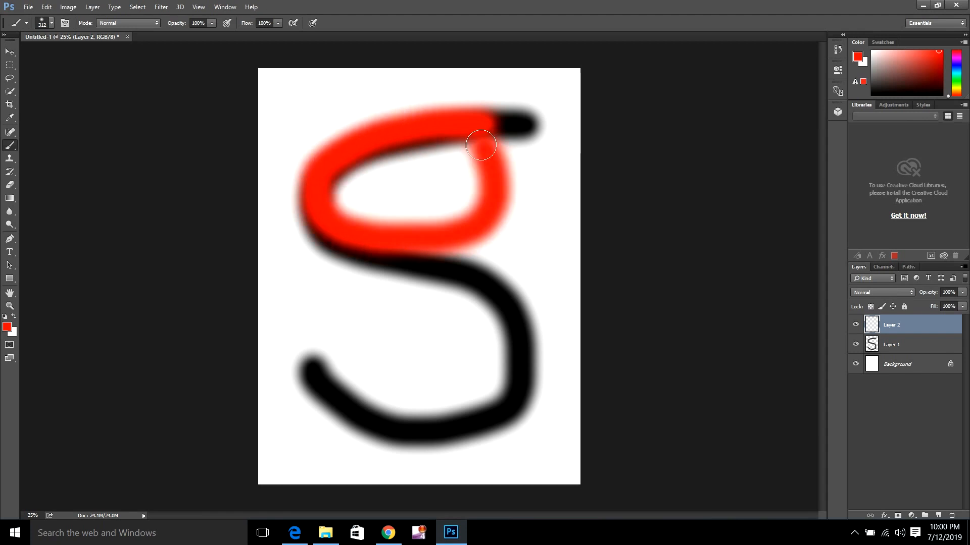
left_click(483, 307)
mouse_move(483, 303)
left_mouse_down()
mouse_move(477, 375)
mouse_move(502, 358)
mouse_move(482, 308)
mouse_move(508, 321)
left_mouse_up()
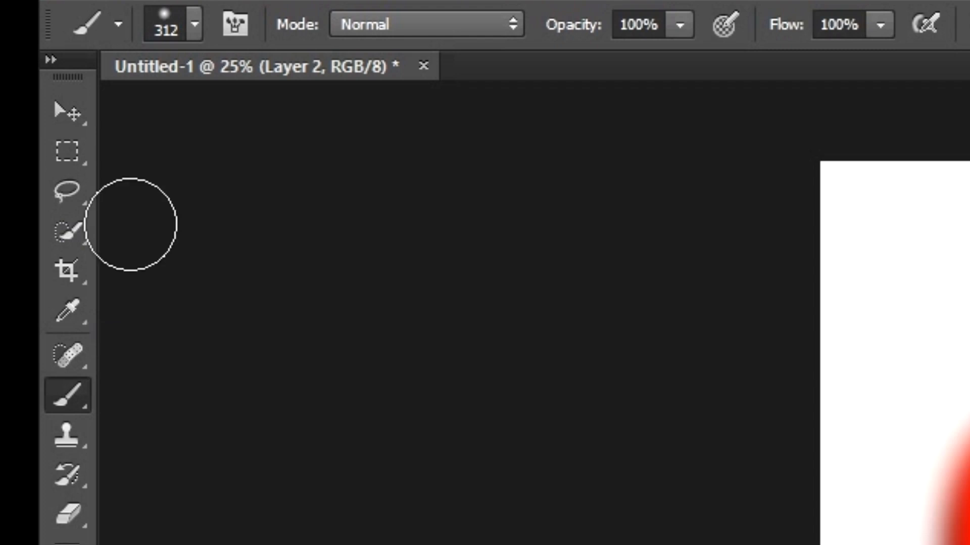
Reposition the red loops on Layer 2 slightly lower with the Move tool, and shift the black S on Layer 1 slightly down.
left_click(72, 105)
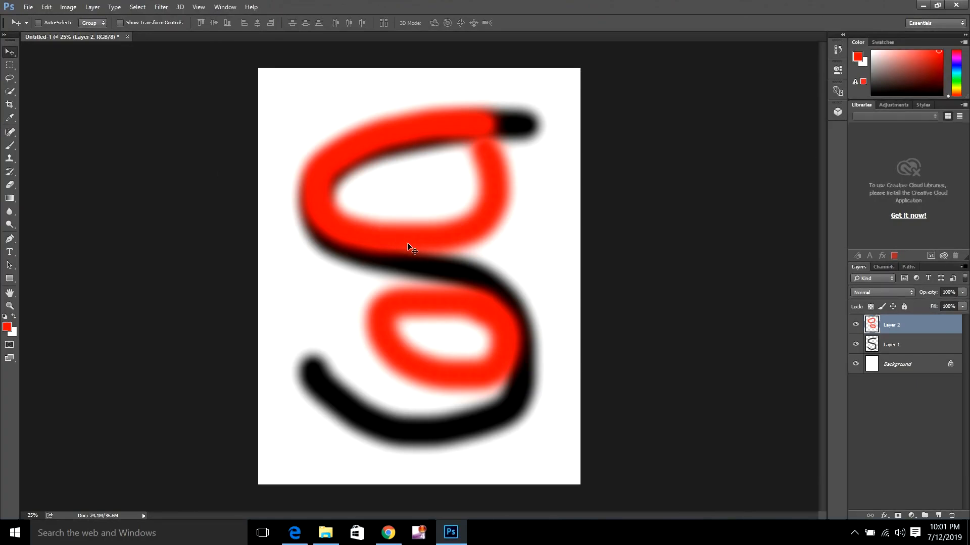
left_click_drag(407, 224, 405, 205)
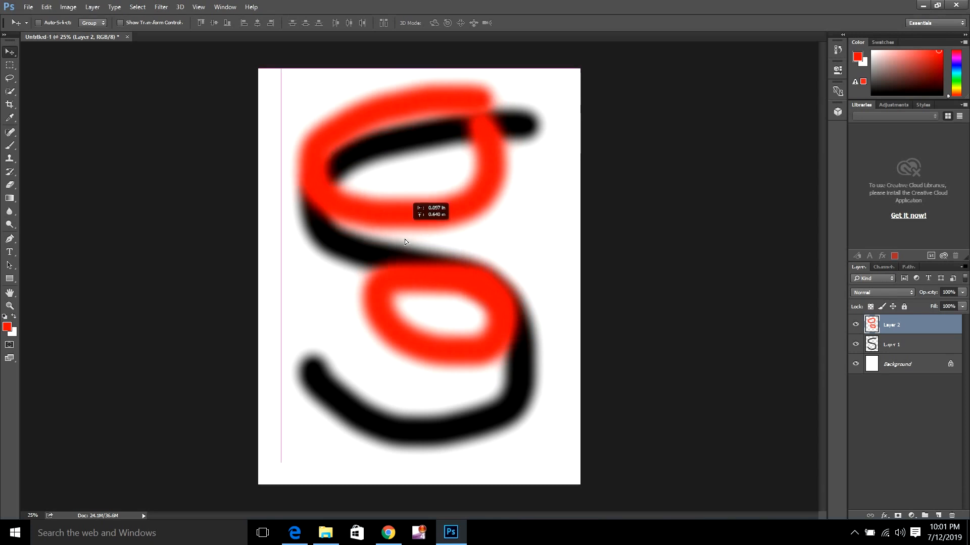
mouse_move(405, 238)
left_mouse_down()
mouse_move(403, 276)
mouse_move(403, 254)
left_mouse_up()
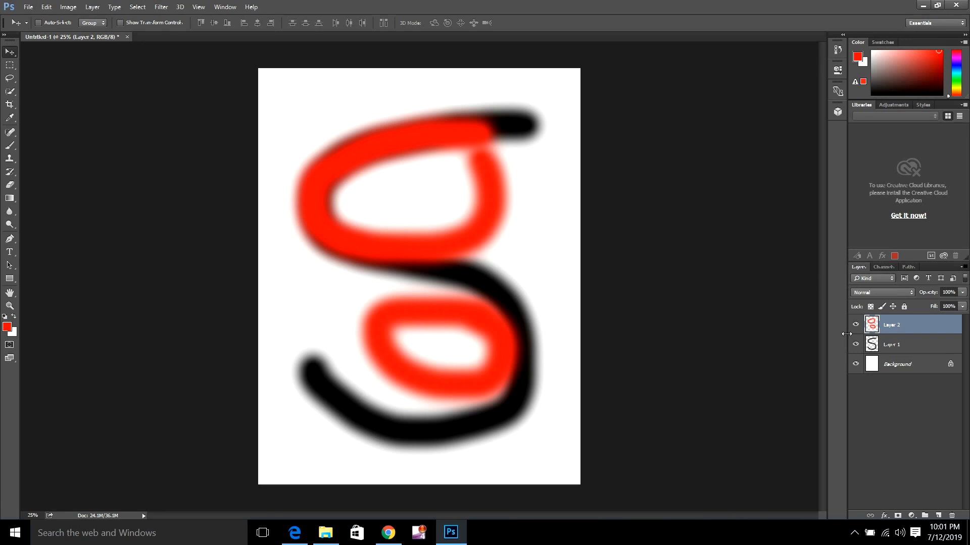
left_click(901, 346)
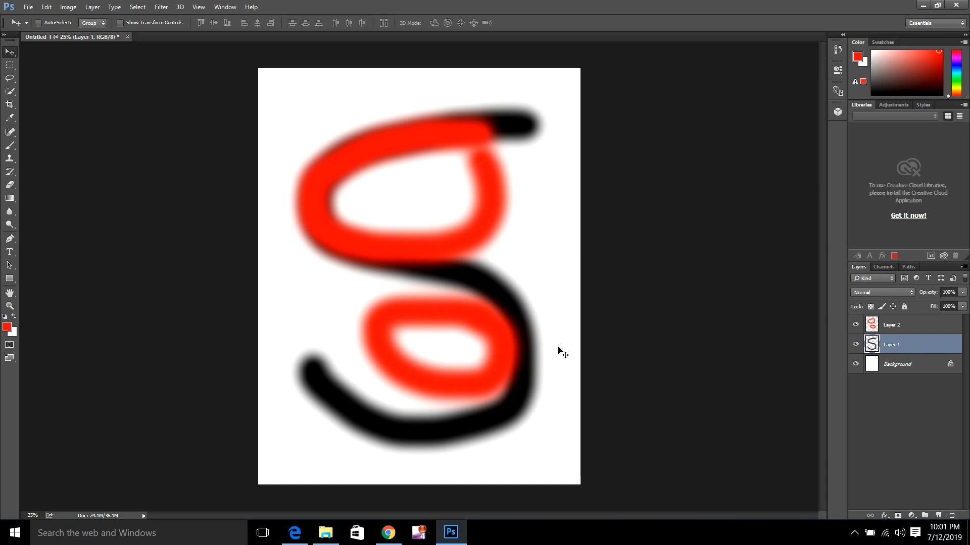
mouse_move(531, 348)
left_mouse_down()
mouse_move(529, 368)
mouse_move(520, 312)
mouse_move(531, 350)
left_mouse_up()
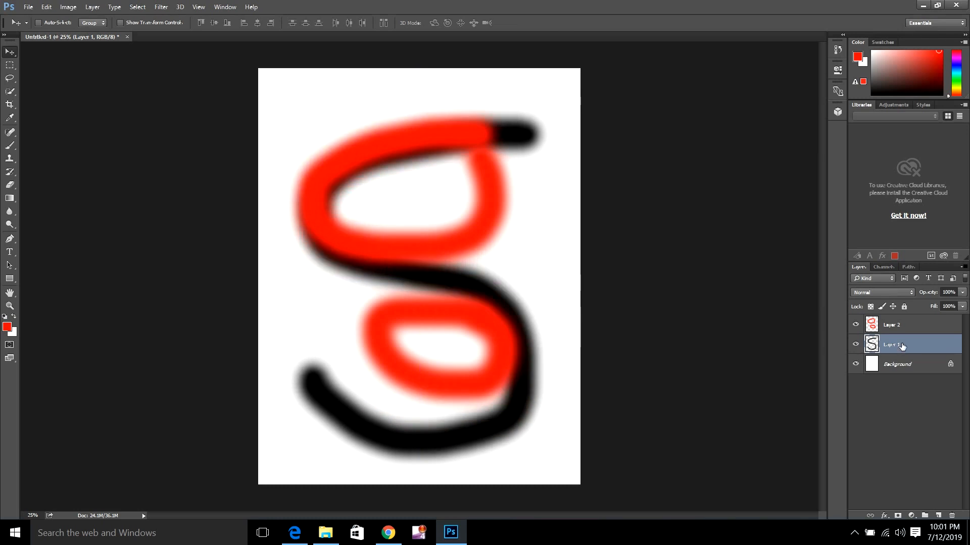
Hide Layer 2 and paint two red loops directly on Layer 1, inside the upper and lower curves of the S.
left_click(857, 325)
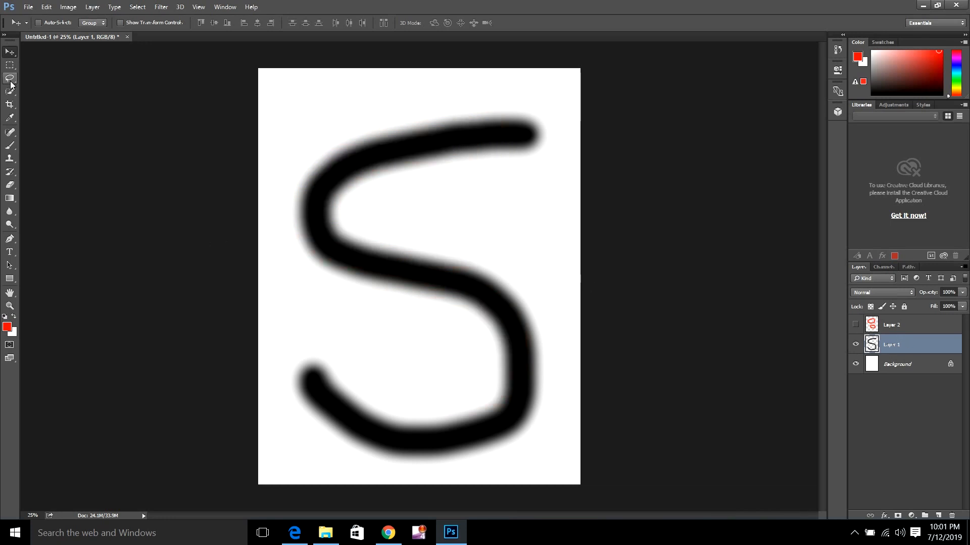
left_click(10, 145)
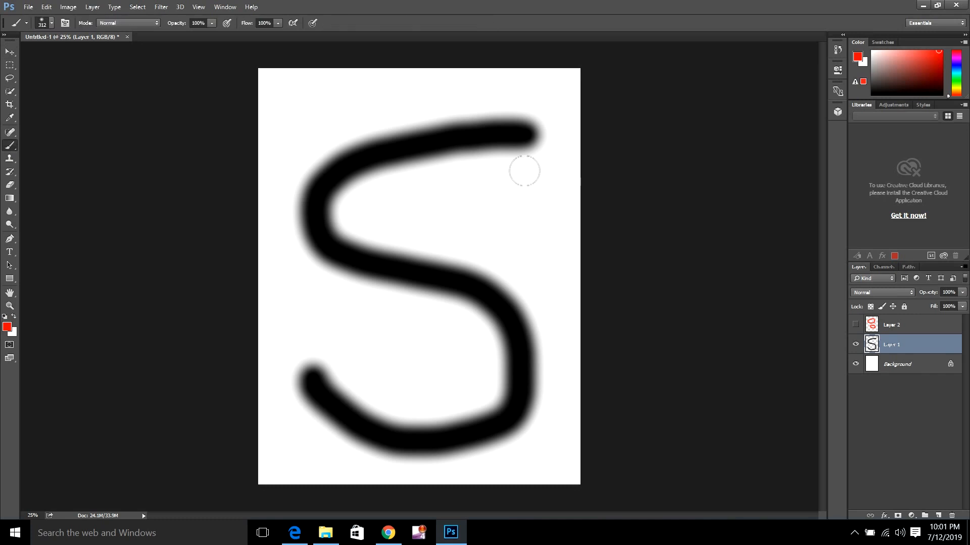
mouse_move(514, 159)
left_mouse_down()
mouse_move(465, 147)
mouse_move(389, 156)
mouse_move(347, 184)
mouse_move(338, 203)
mouse_move(347, 222)
mouse_move(504, 193)
mouse_move(503, 174)
left_mouse_up()
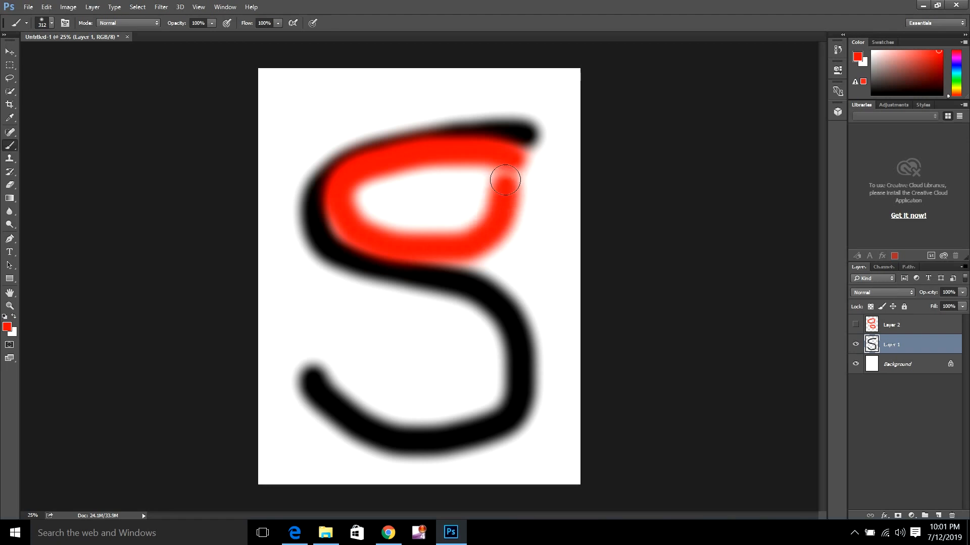
mouse_move(469, 305)
left_mouse_down()
mouse_move(357, 374)
mouse_move(368, 395)
mouse_move(407, 411)
mouse_move(498, 400)
mouse_move(502, 347)
mouse_move(452, 315)
left_mouse_up()
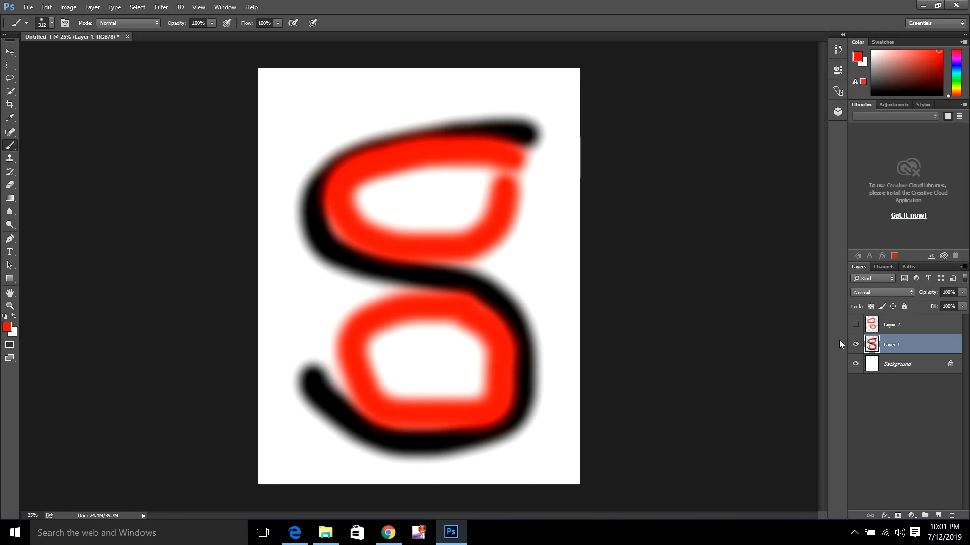
Move the combined black and red artwork on Layer 1 slightly up and to the right.
left_click(9, 52)
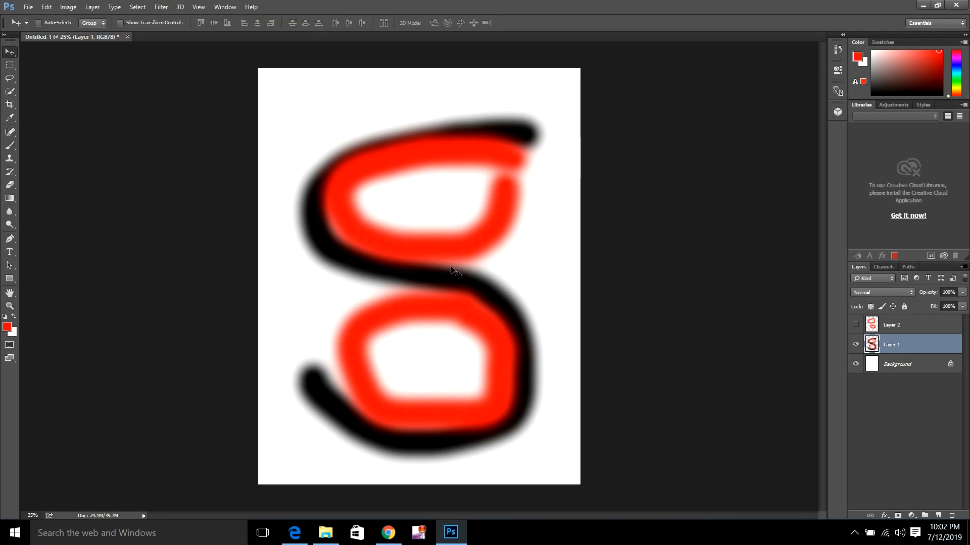
mouse_move(451, 266)
left_mouse_down()
mouse_move(453, 236)
mouse_move(453, 269)
mouse_move(453, 239)
mouse_move(452, 259)
mouse_move(467, 262)
left_mouse_up()
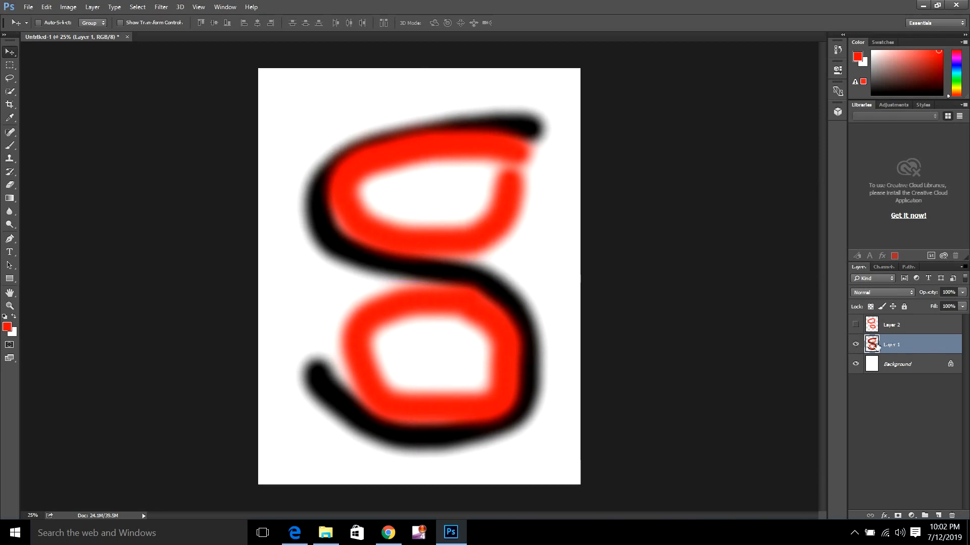
Toggle Layer 1's visibility off and back on, and make Layer 2 visible again above it.
left_click(857, 345)
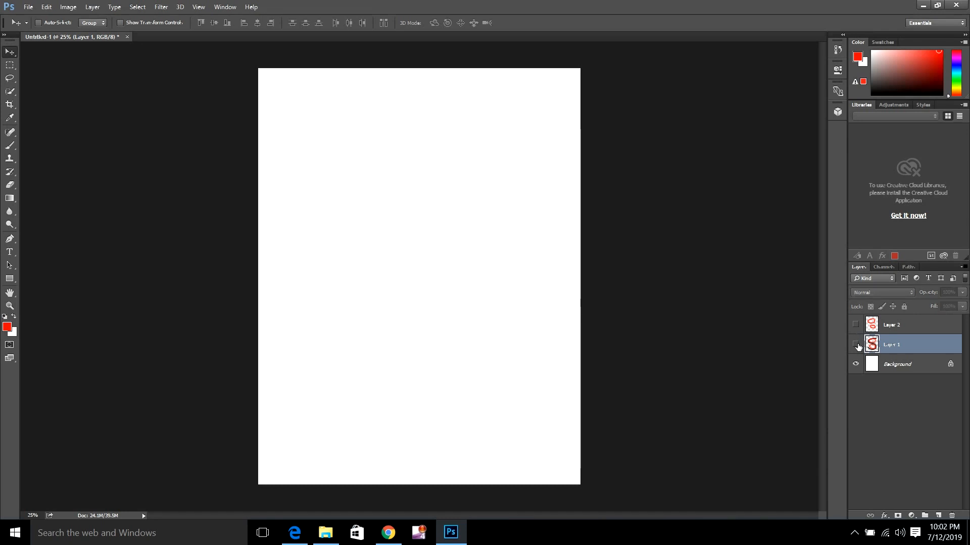
left_click(857, 345)
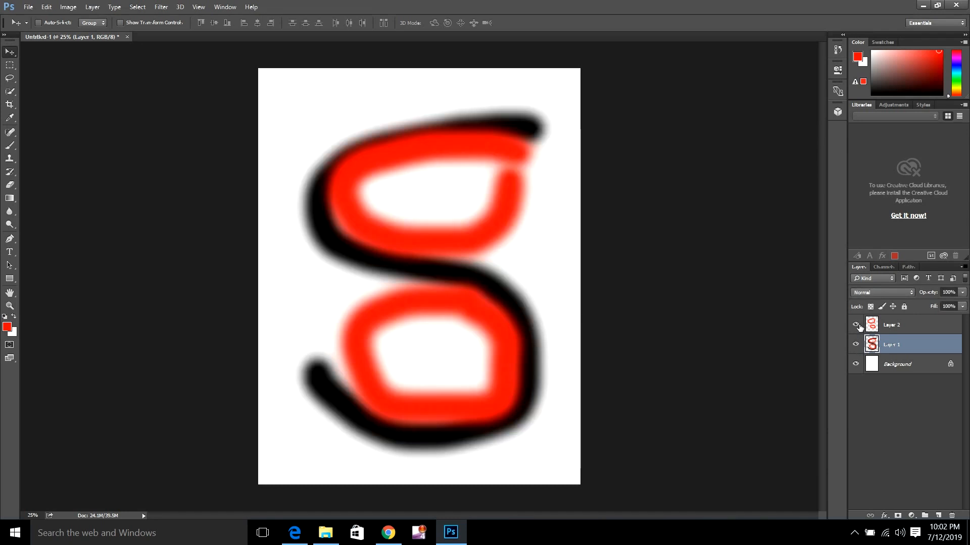
left_click(857, 325)
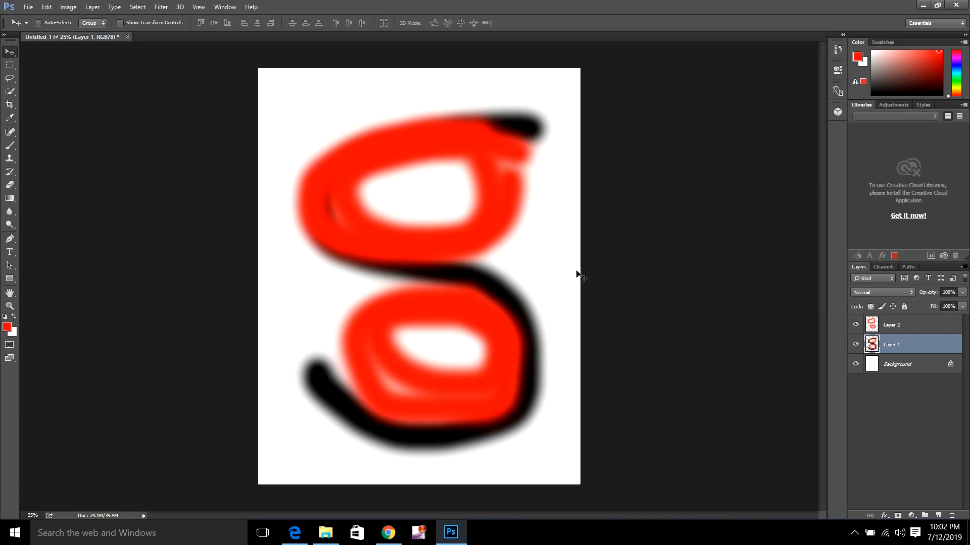
Move the combined black and red artwork on Layer 1 around beneath Layer 2's loops, placing it slightly above its starting position.
left_click_drag(550, 278, 663, 300)
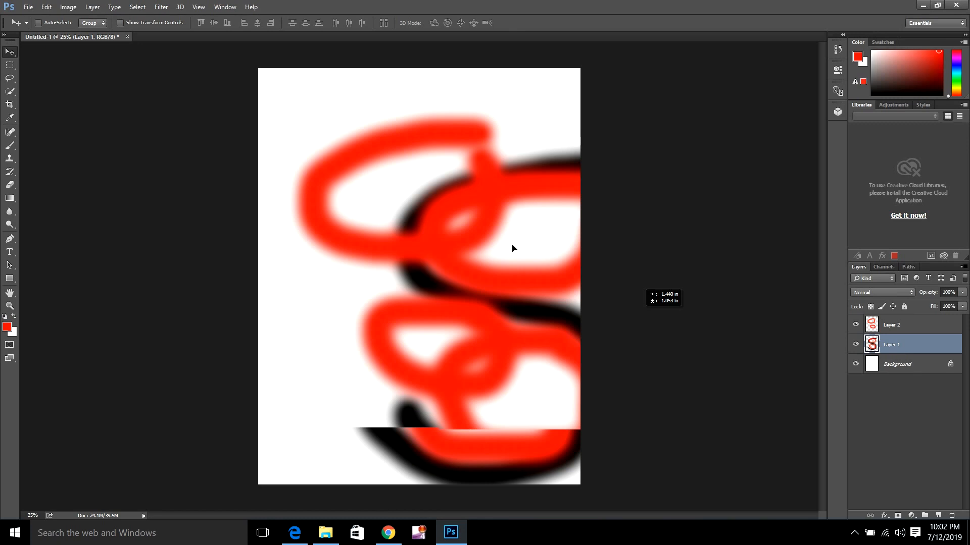
key("ctrl+z")
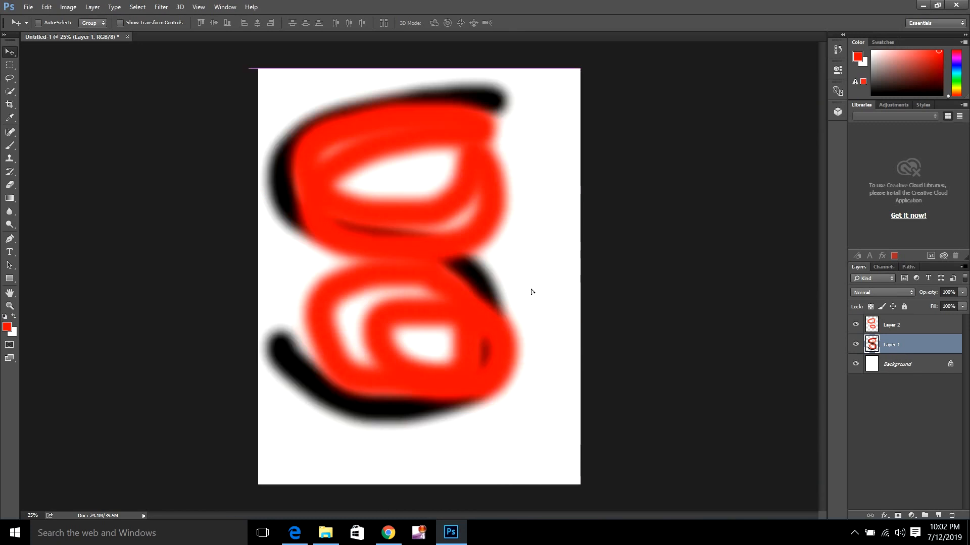
left_click_drag(484, 297, 493, 300)
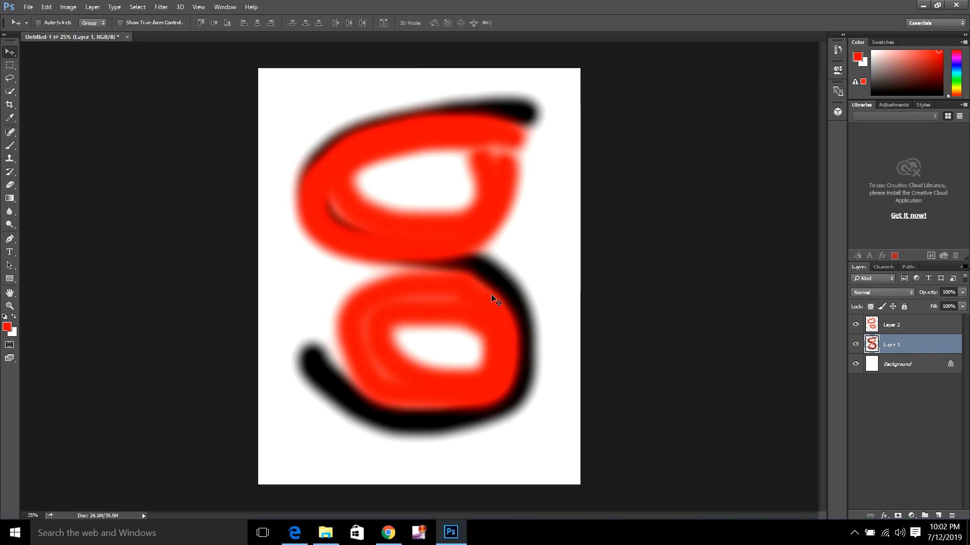